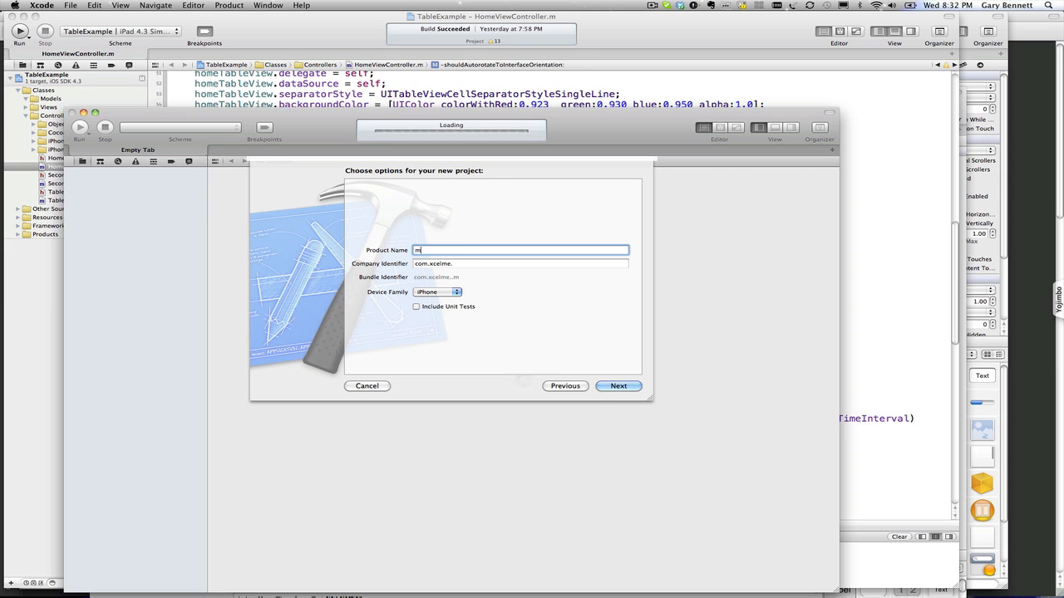
Step: Name the iPhone project mySecondProject and create it on the Desktop
text(condProject)
click(440, 293)
click(441, 294)
click(619, 387)
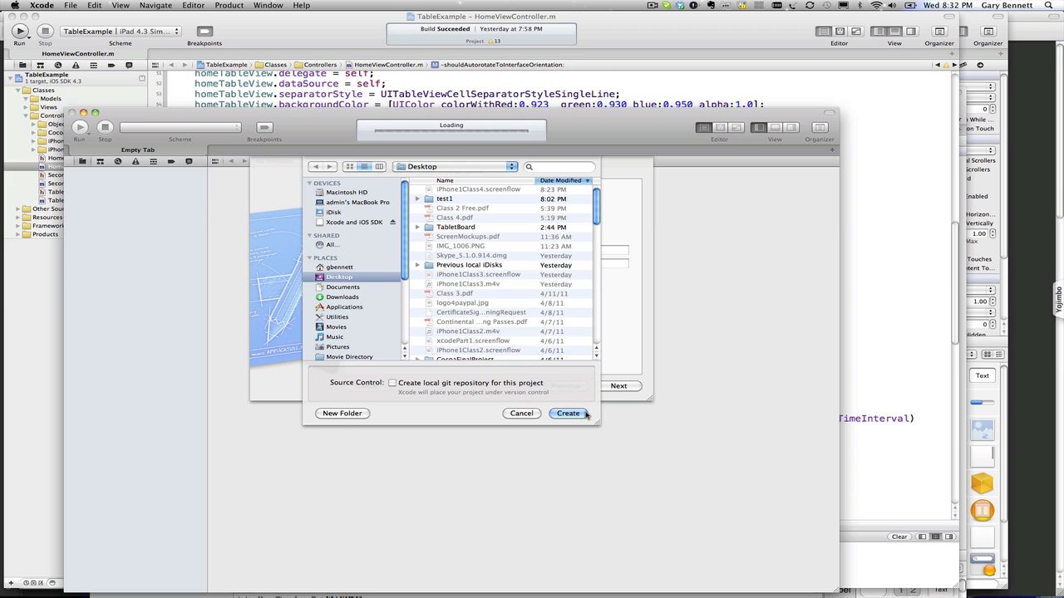
click(582, 414)
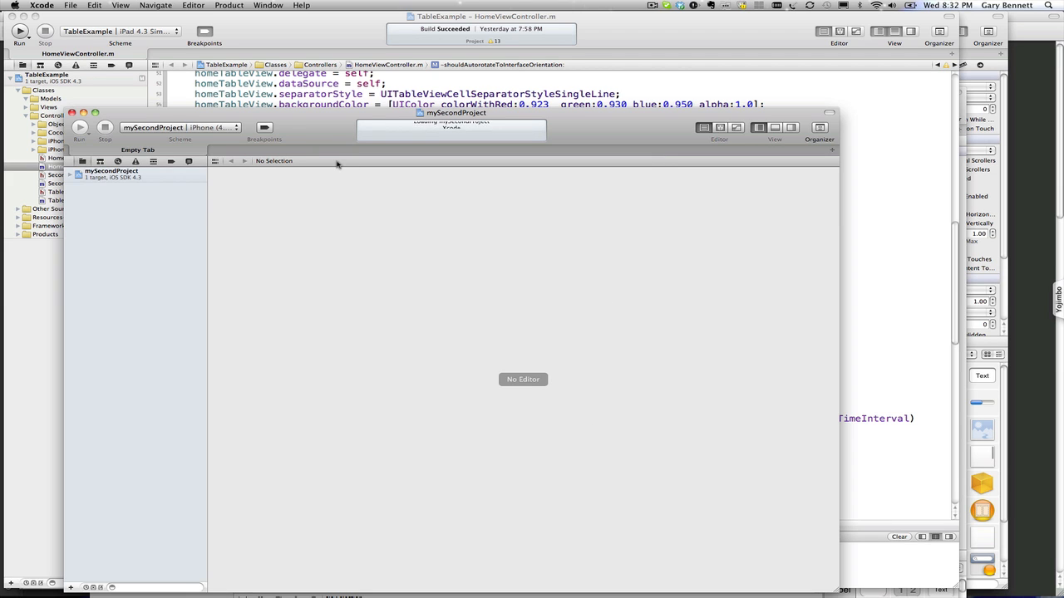
Step: Raise the window, view the AppDelegate.m and ViewController.m sources, then select the mySecondProject project row
drag(329, 140, 323, 52)
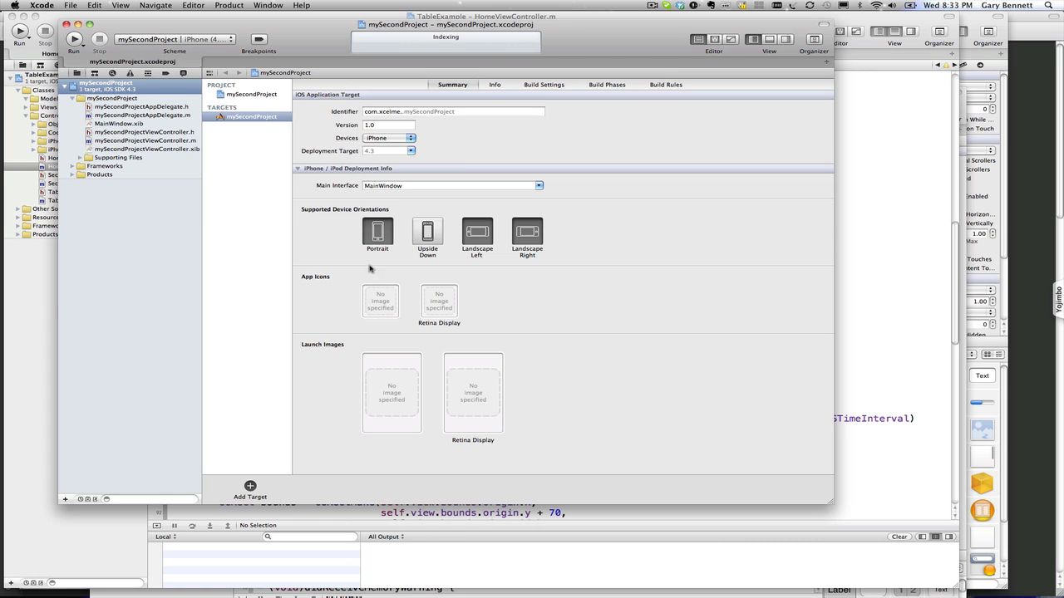
click(146, 115)
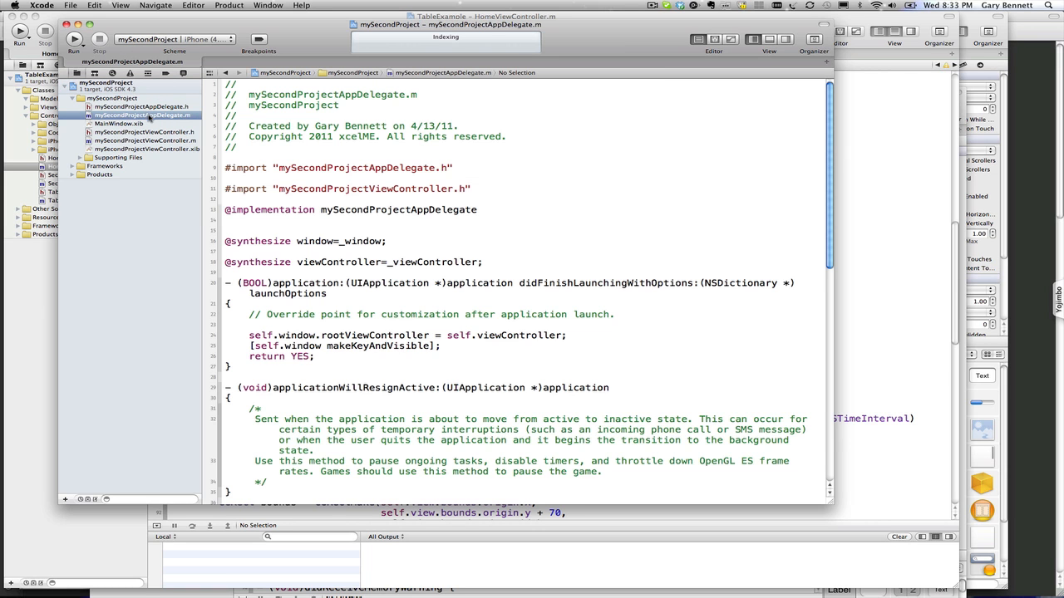
click(171, 141)
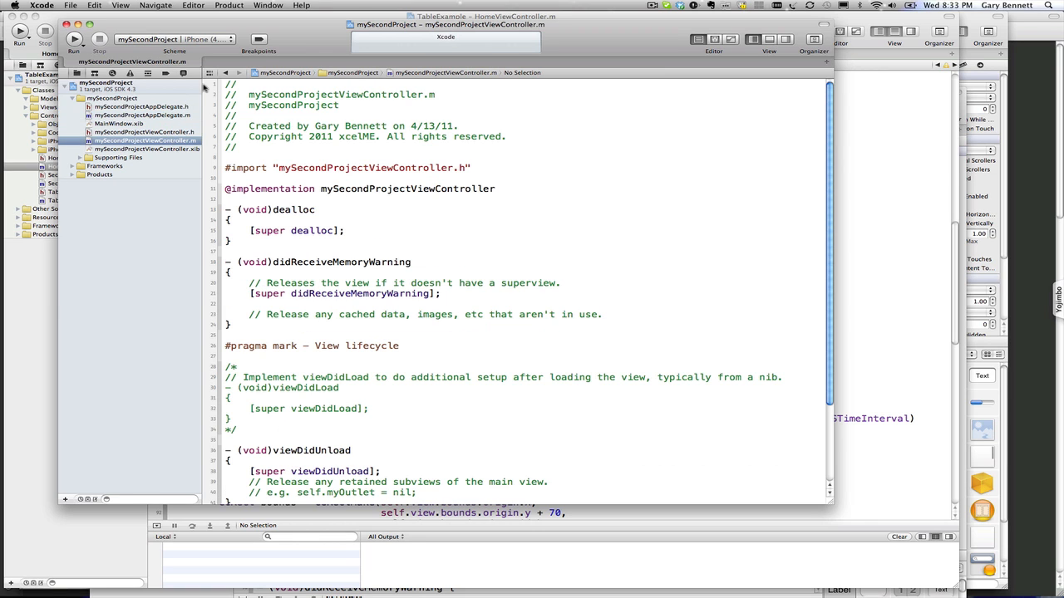
click(143, 89)
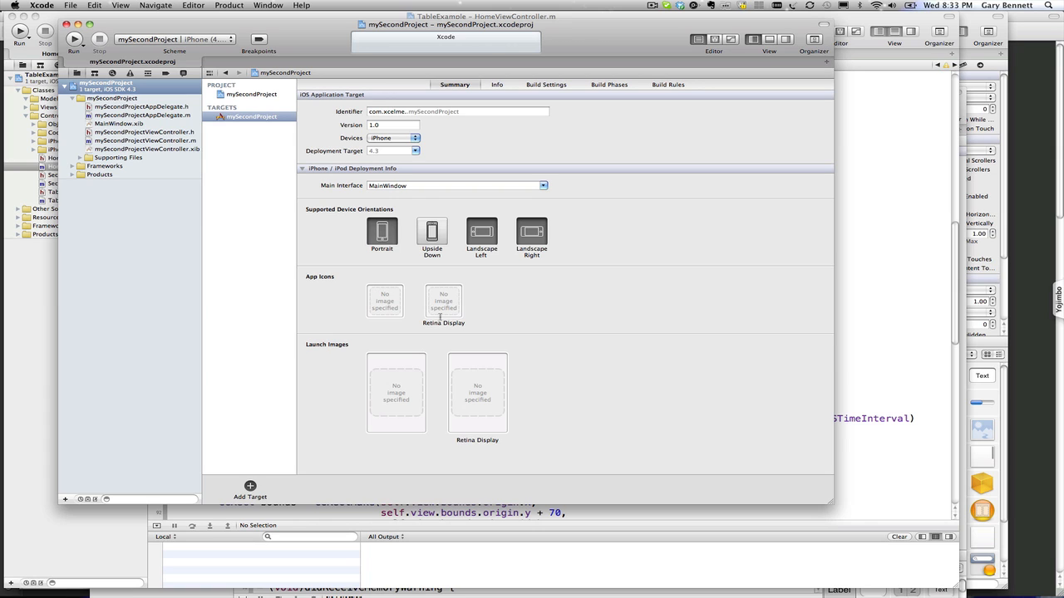
Step: Leave the target's Devices setting on iPhone and bring up the scheme and destination list
mouse_move(451, 311)
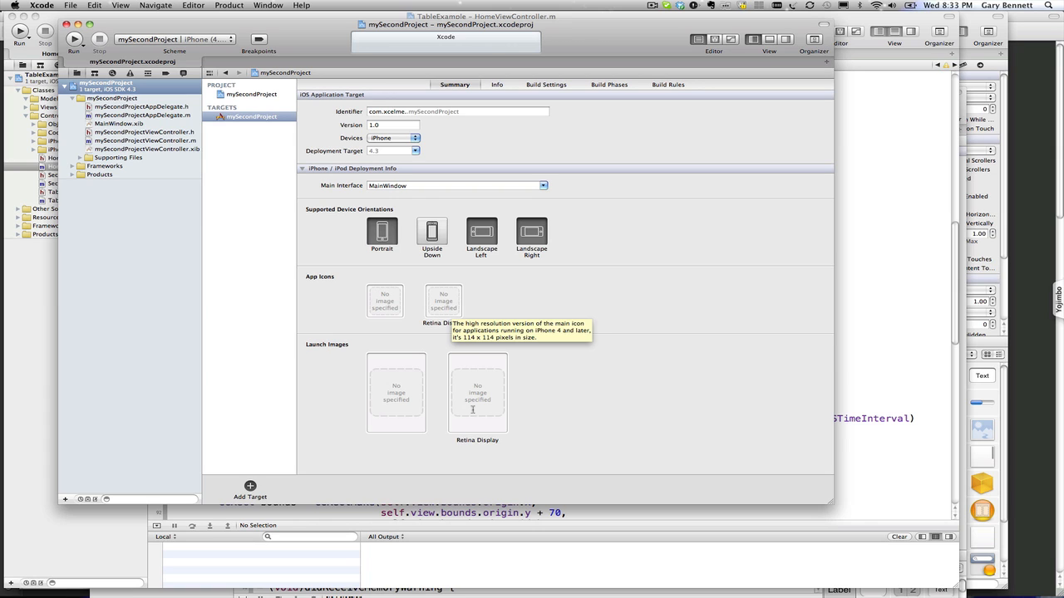
mouse_move(400, 405)
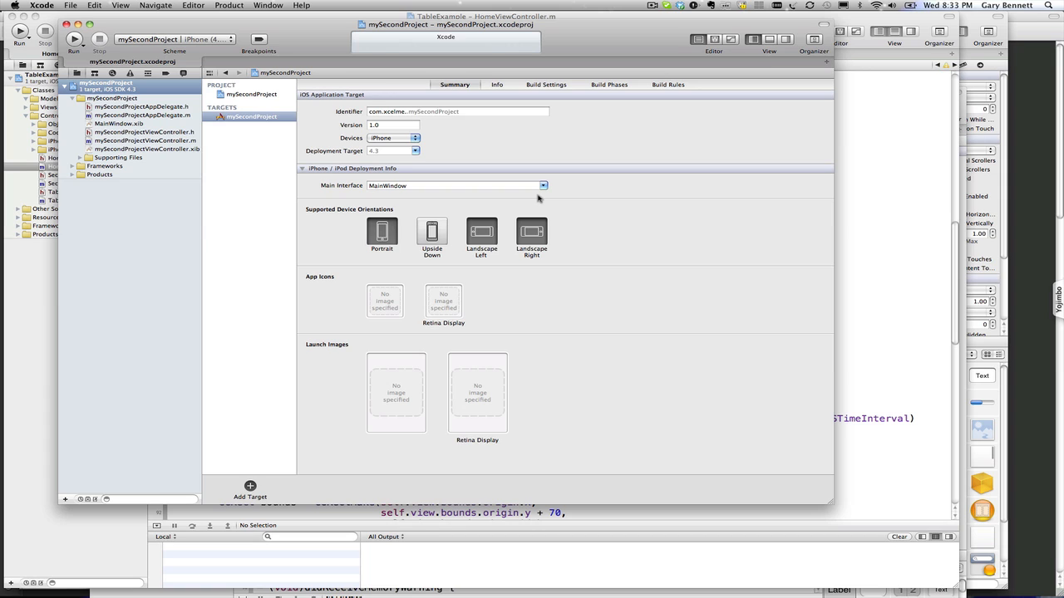
click(417, 140)
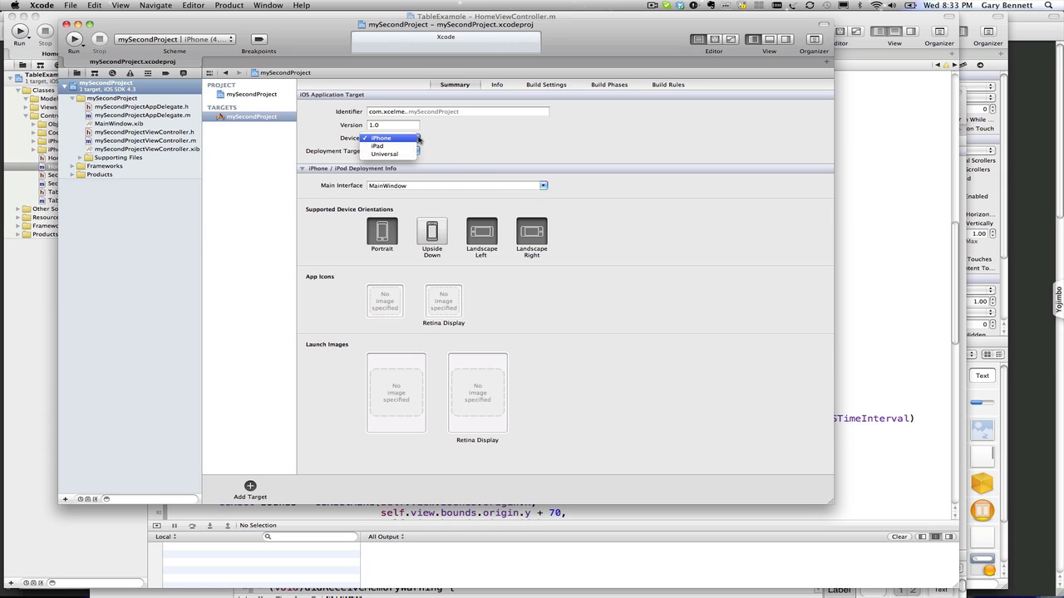
click(498, 159)
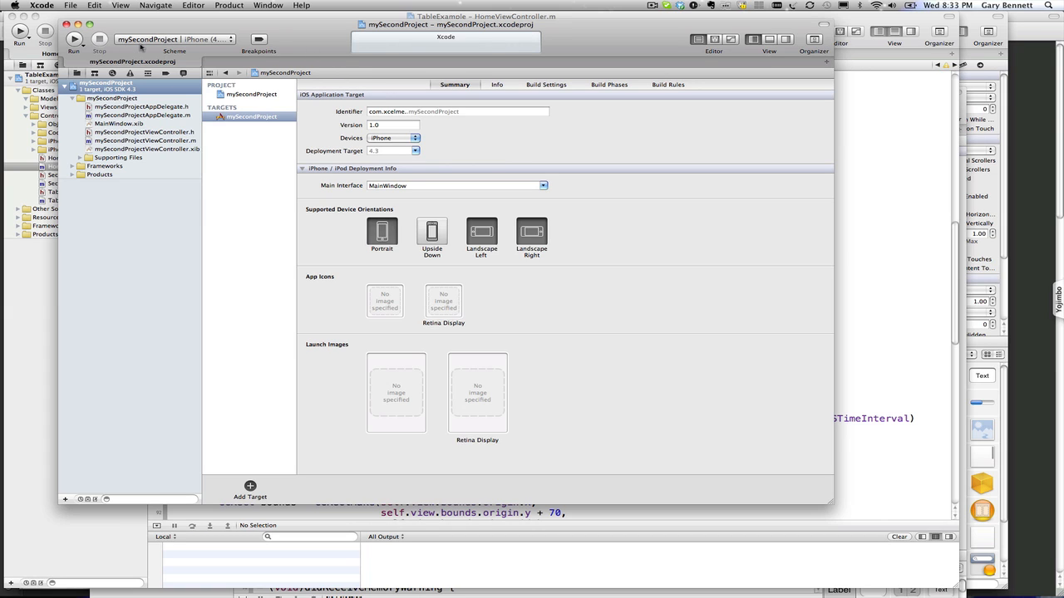
click(140, 42)
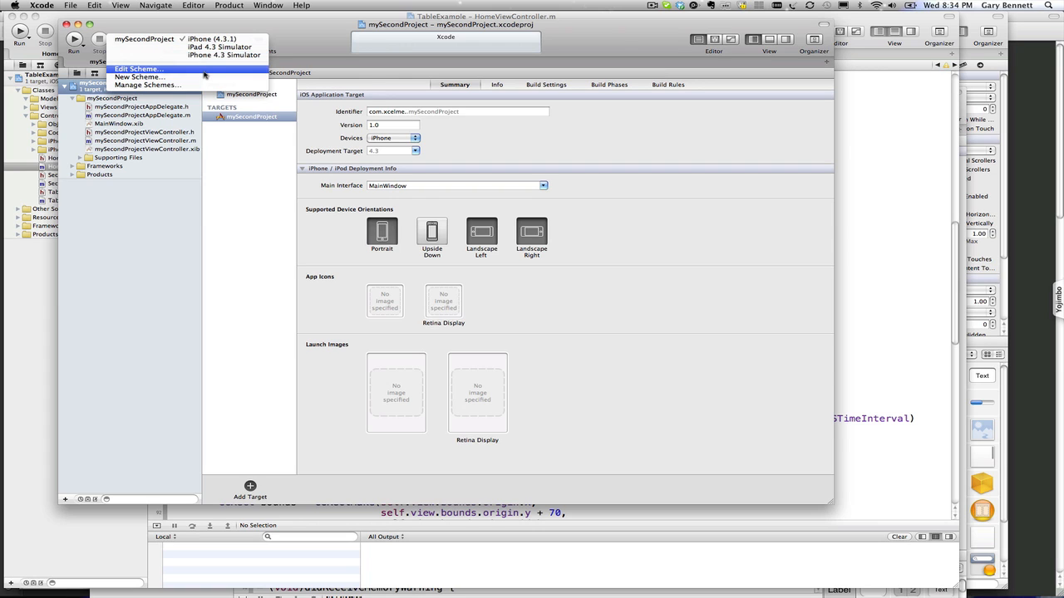
Step: In Edit Scheme, review the Run action's Debug configuration, arguments and diagnostics tabs
click(204, 71)
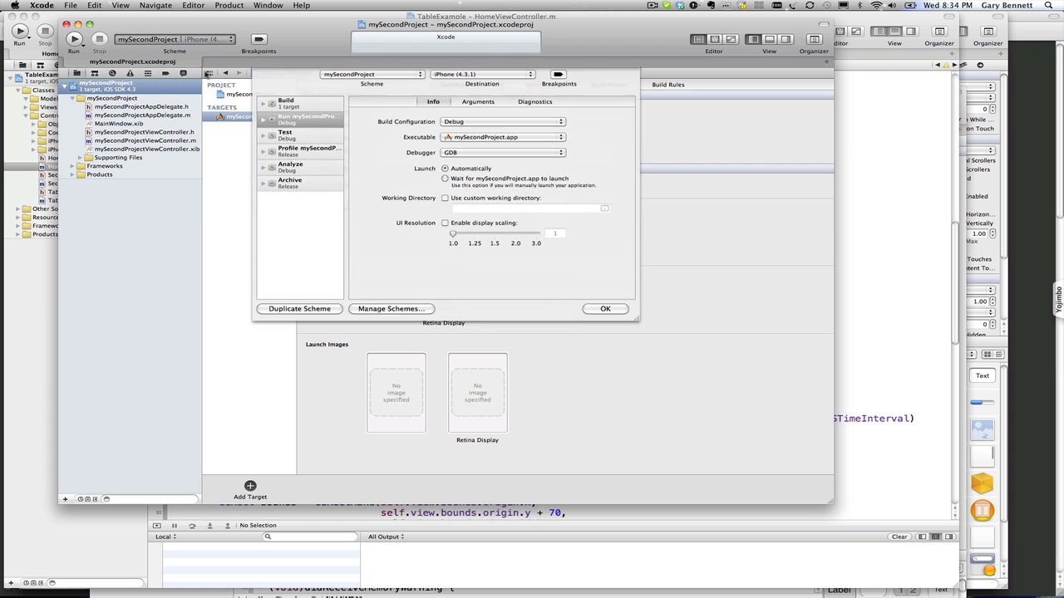
click(501, 132)
click(608, 138)
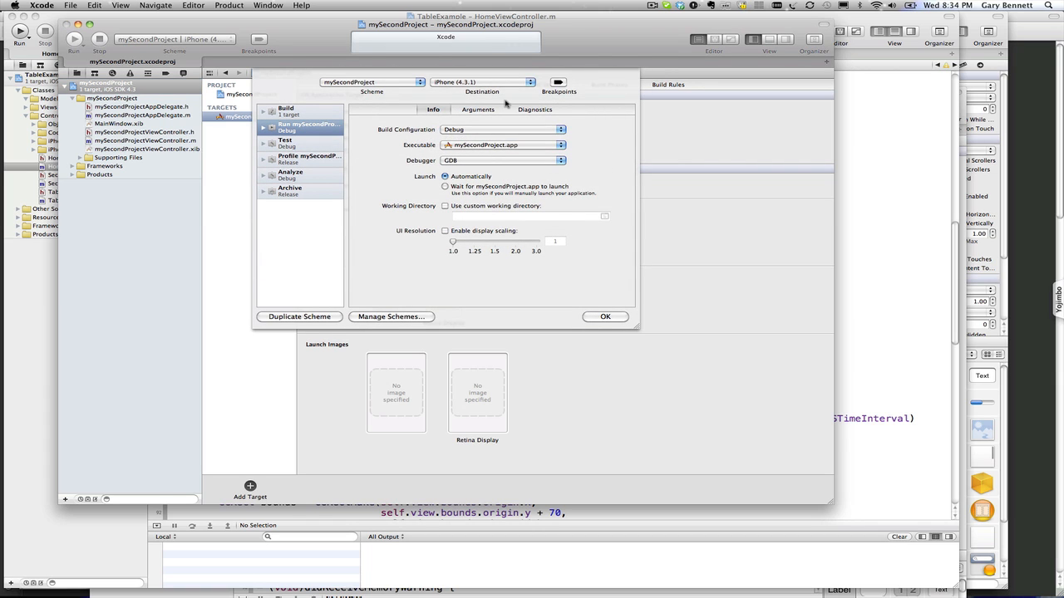
click(498, 110)
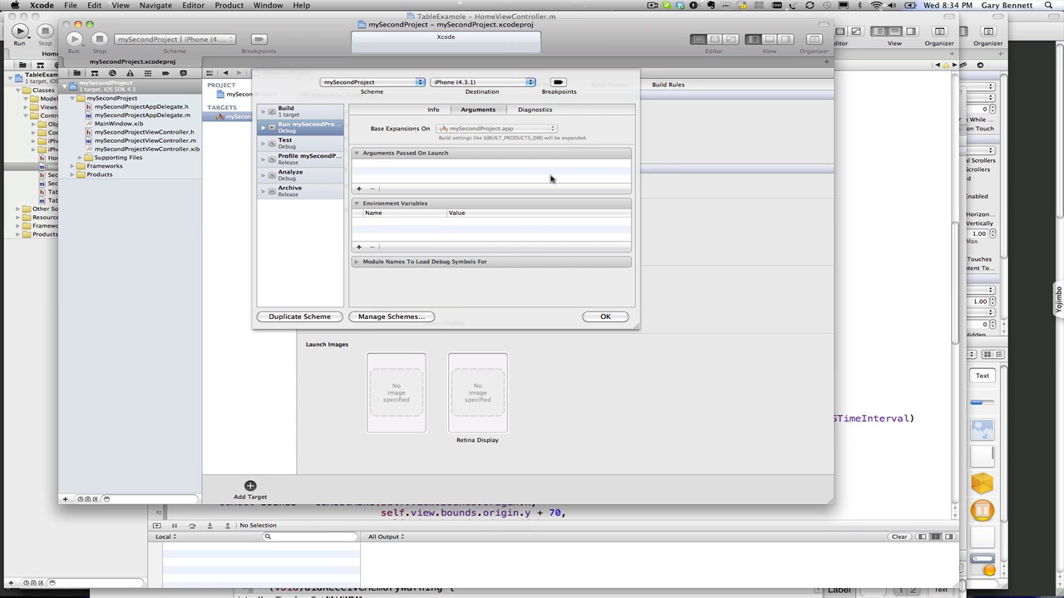
click(526, 113)
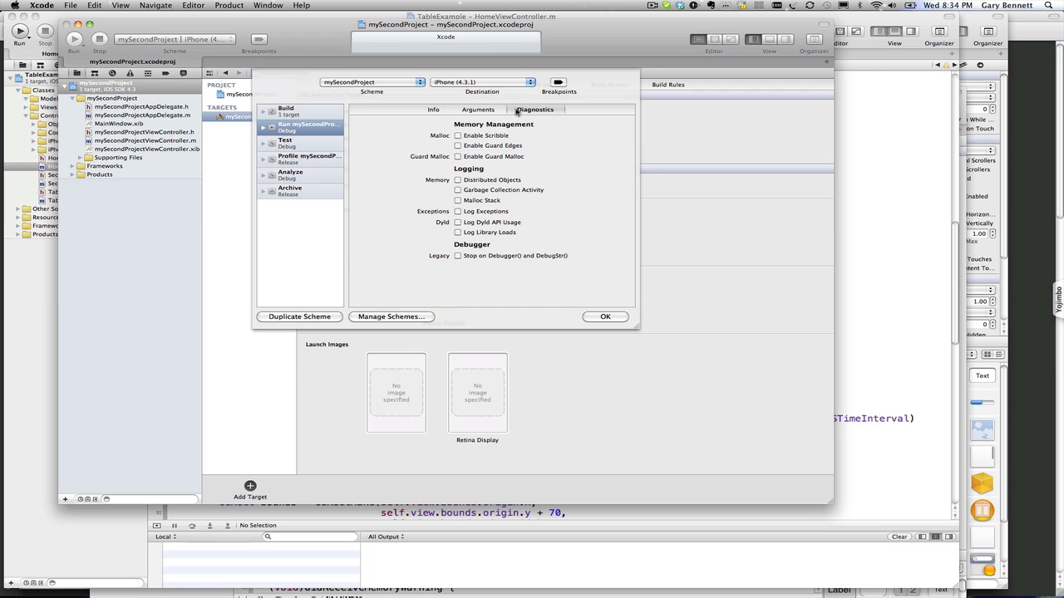
click(439, 112)
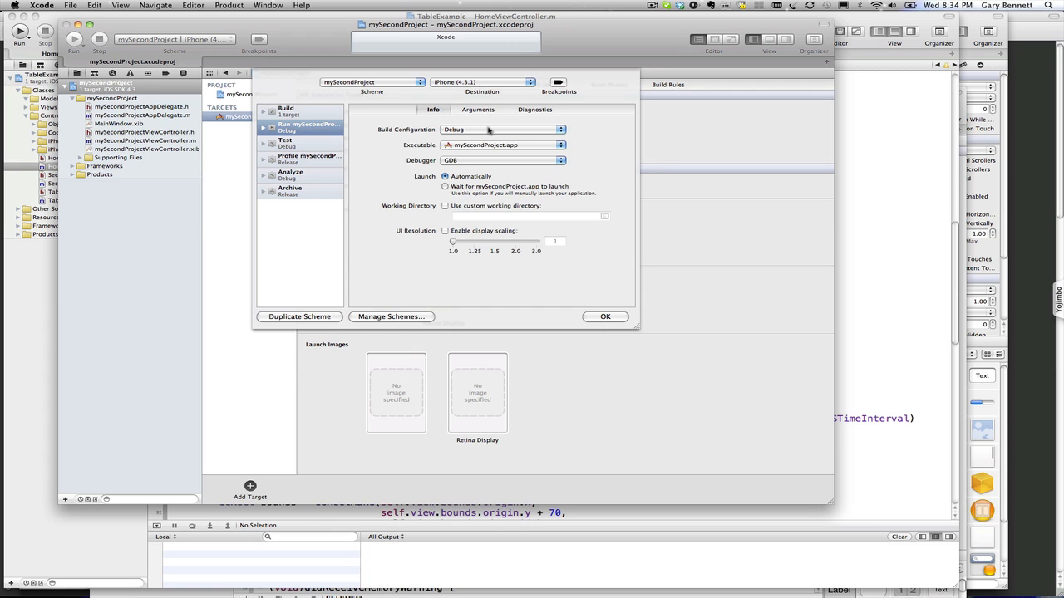
click(482, 131)
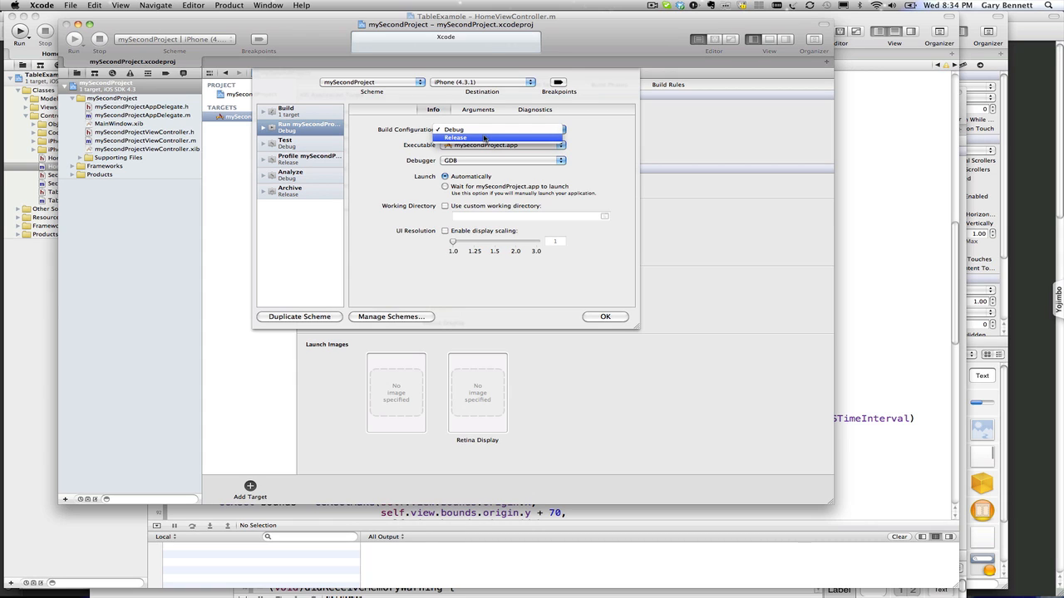
click(573, 153)
Step: Keep GDB as debugger, re-choose the Run build configuration, and close the scheme editor with OK
click(549, 161)
click(592, 162)
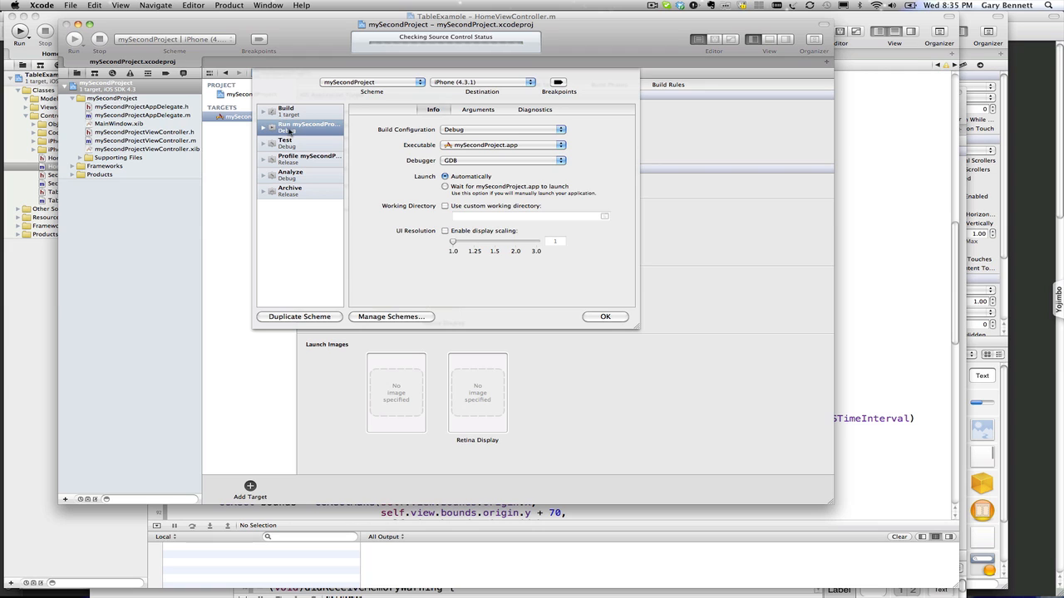
click(470, 132)
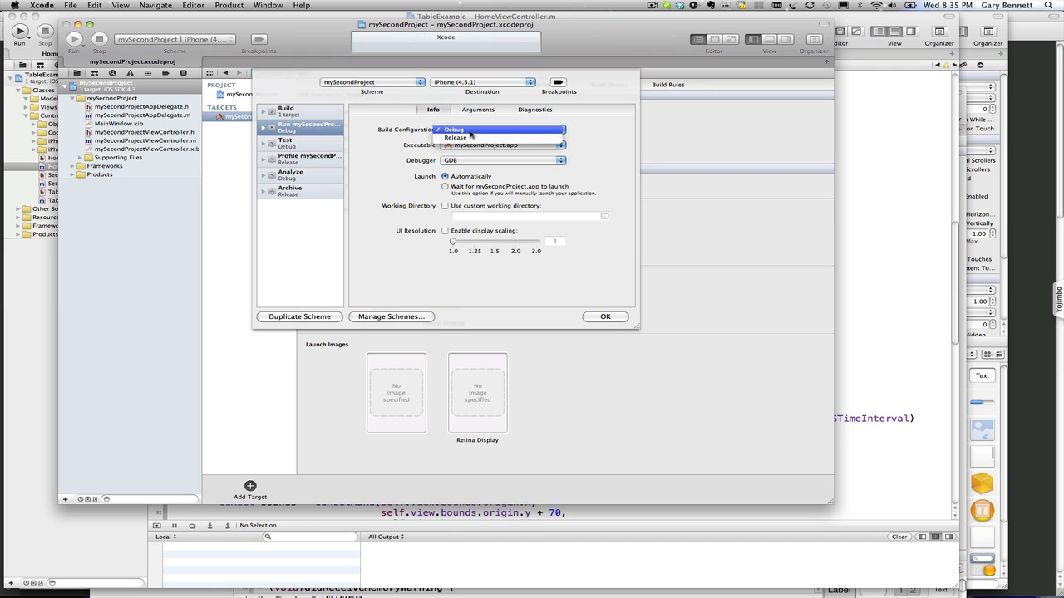
click(471, 140)
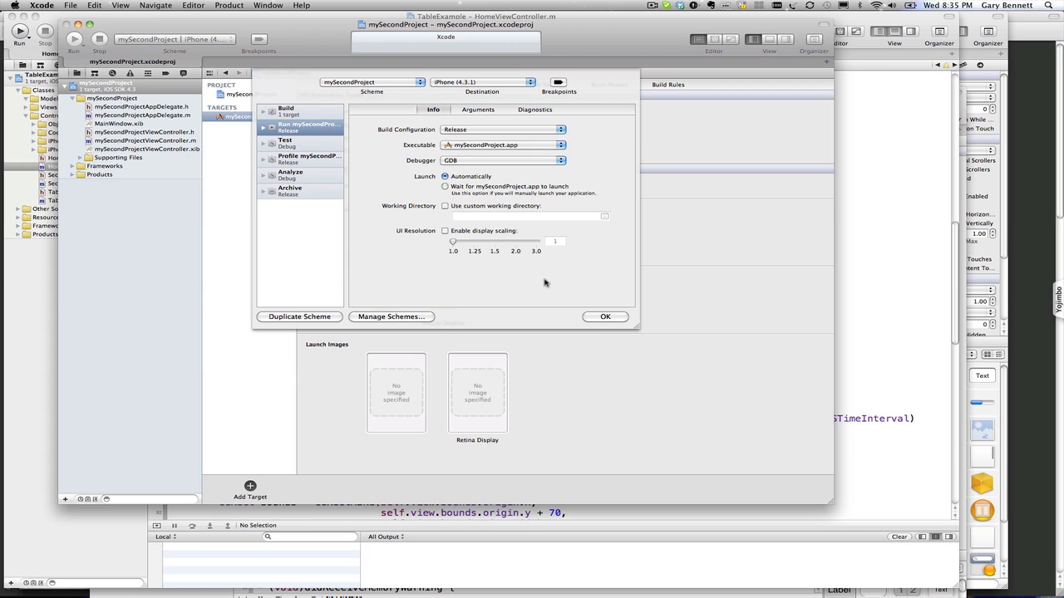
click(454, 133)
click(454, 122)
click(606, 318)
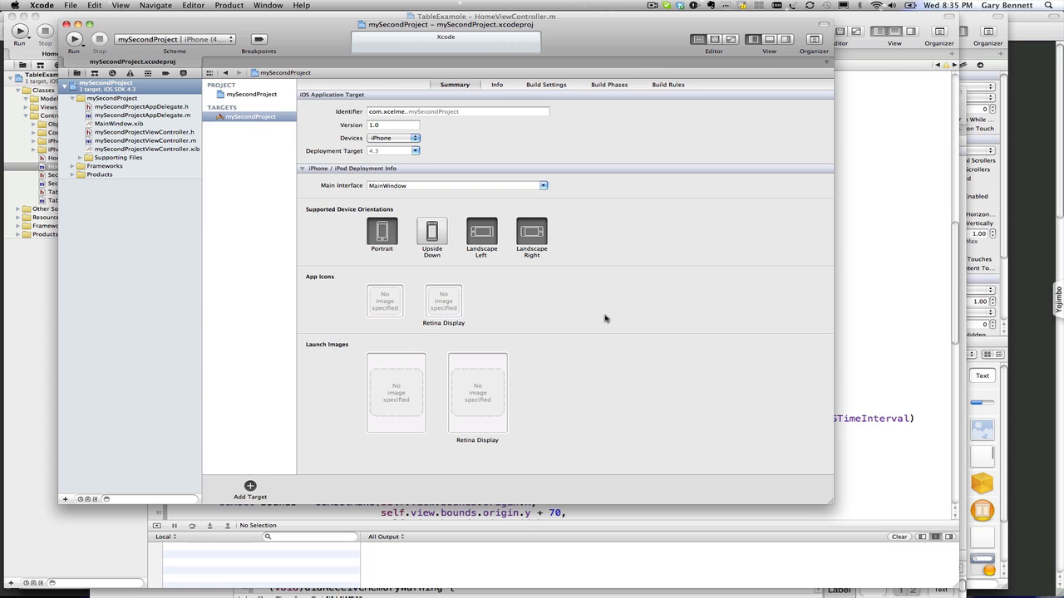
Step: Look at the Run button's actions without choosing one, then show the target's Info properties
click(74, 40)
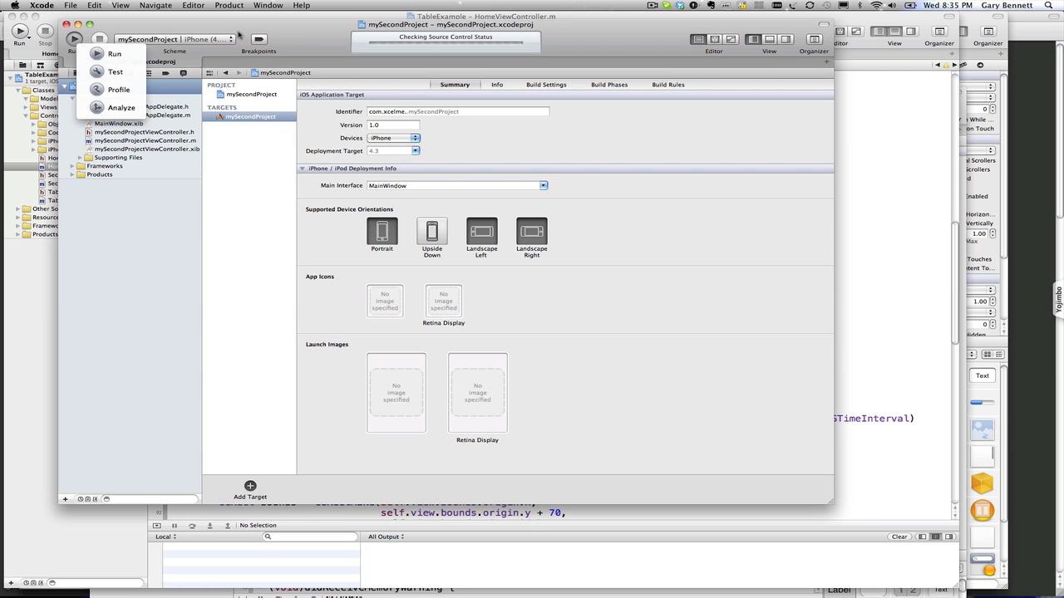
click(290, 39)
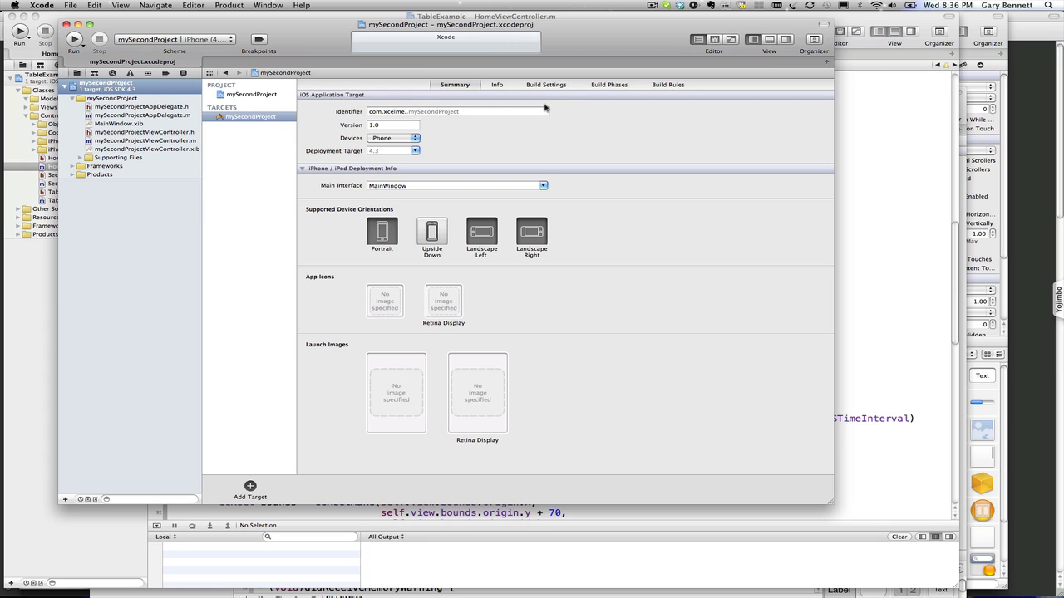
click(501, 87)
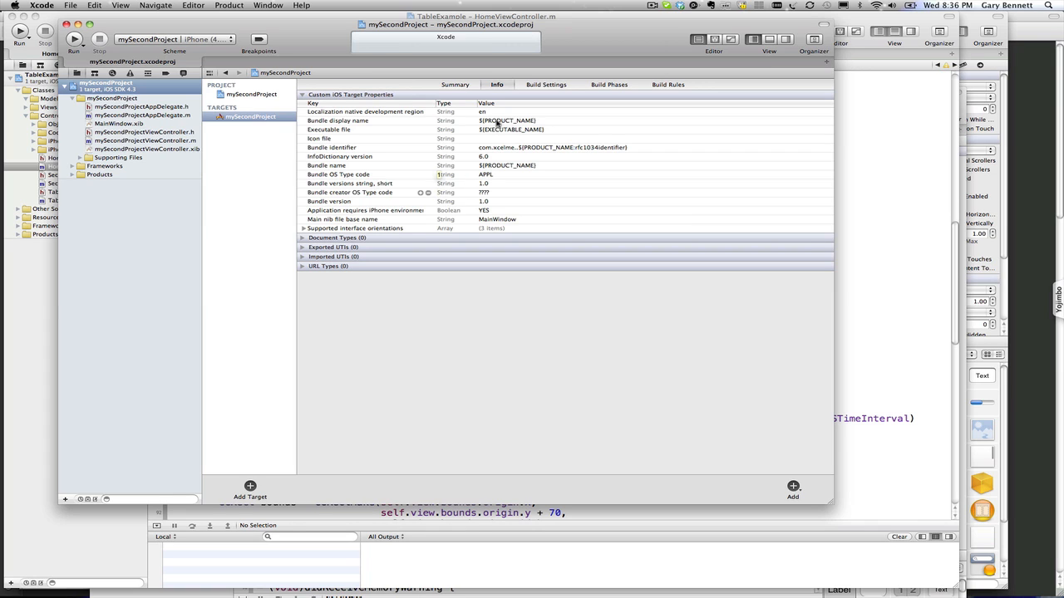
Step: Expand interface orientations, add an Application Category row below Localization, then show Build Settings
click(303, 229)
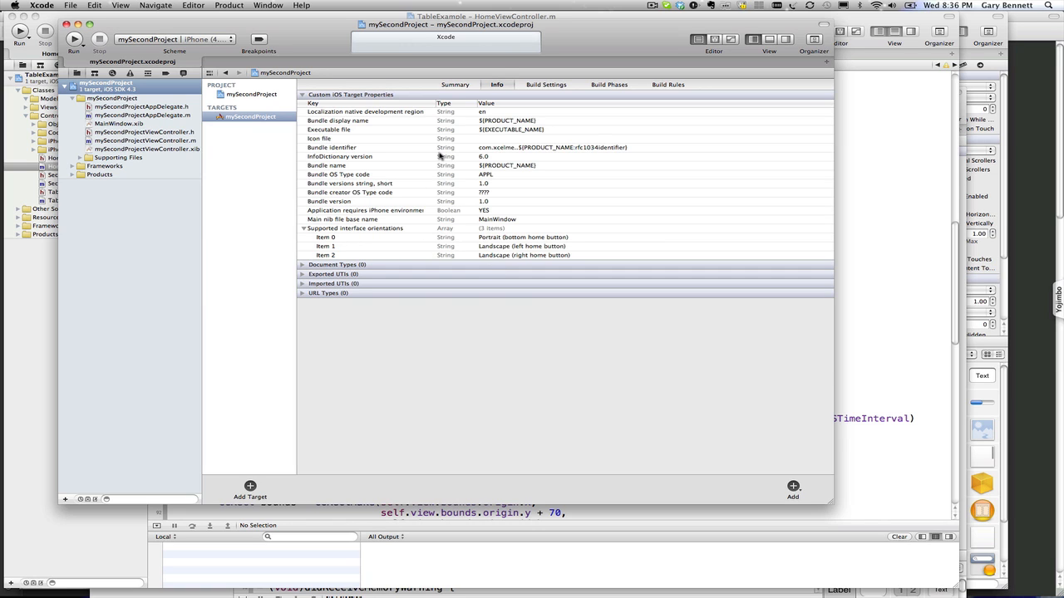
click(335, 115)
right_click(335, 116)
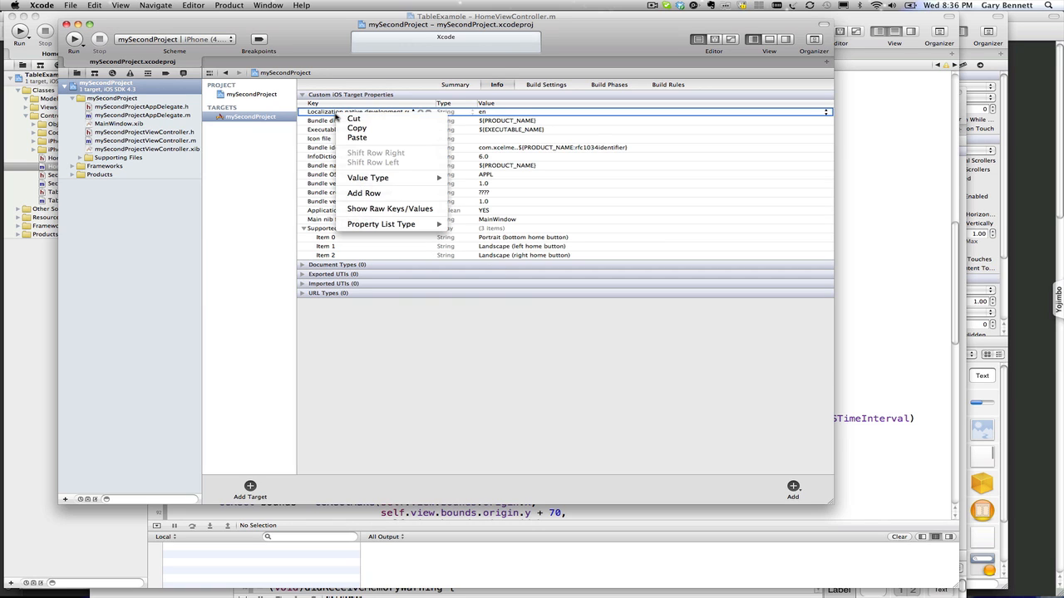
mouse_move(365, 179)
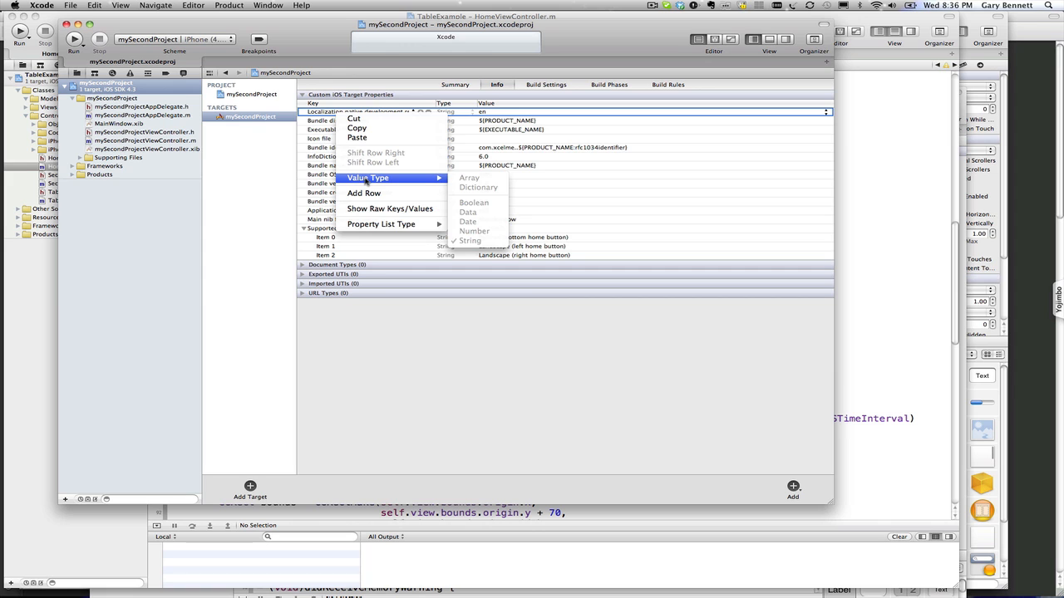
click(365, 192)
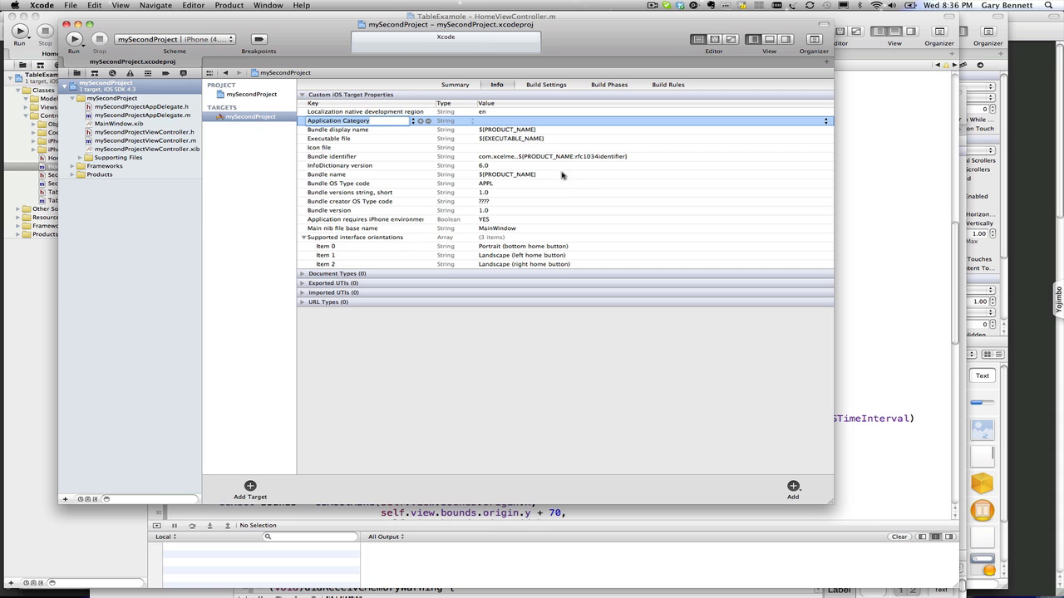
click(541, 87)
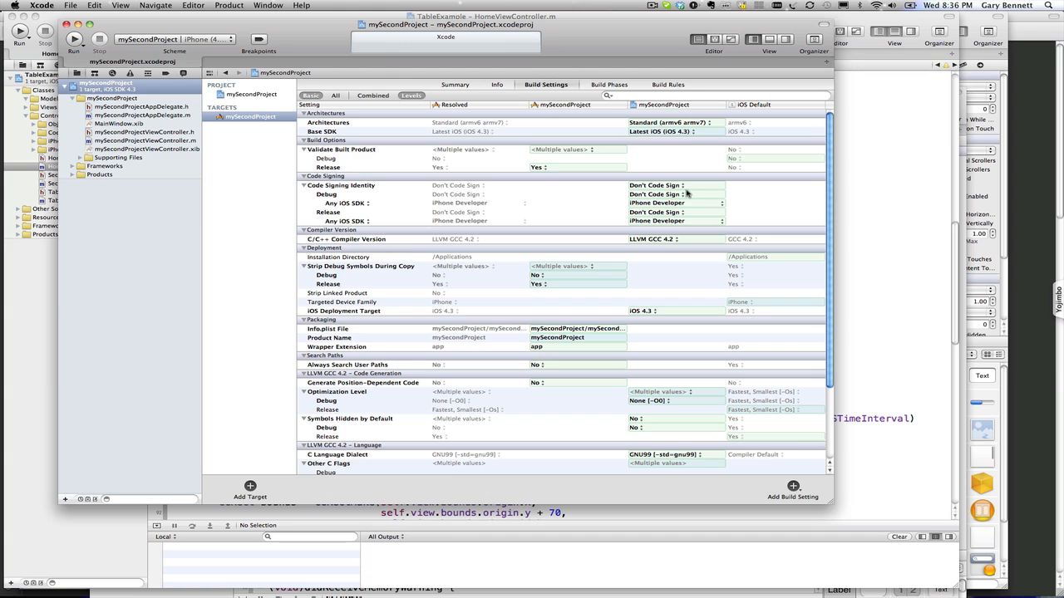
Step: Set the C/C++ Compiler Version to LLVM compiler 2.0
click(652, 239)
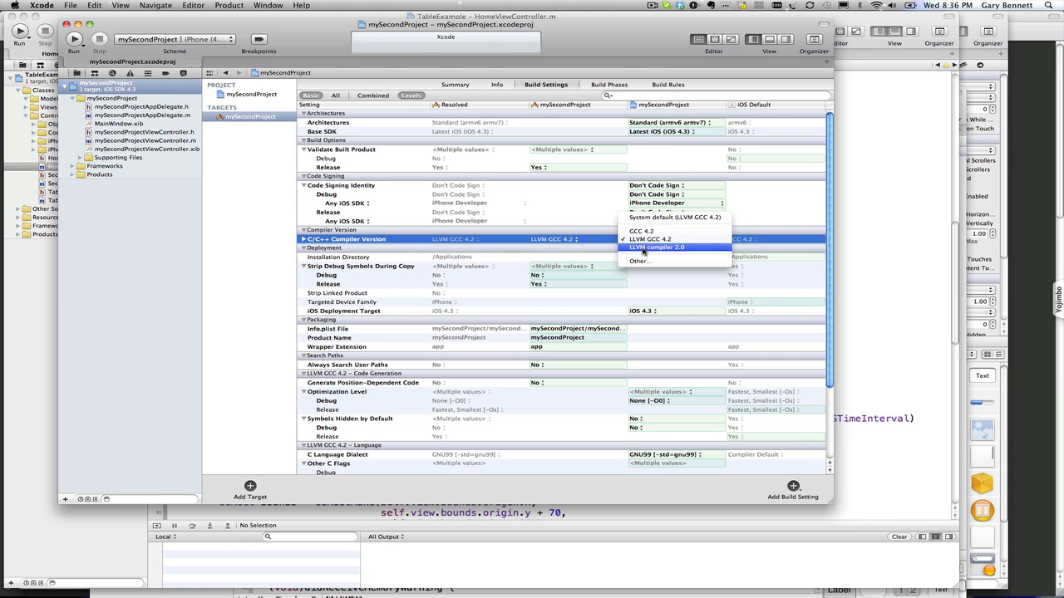
click(661, 248)
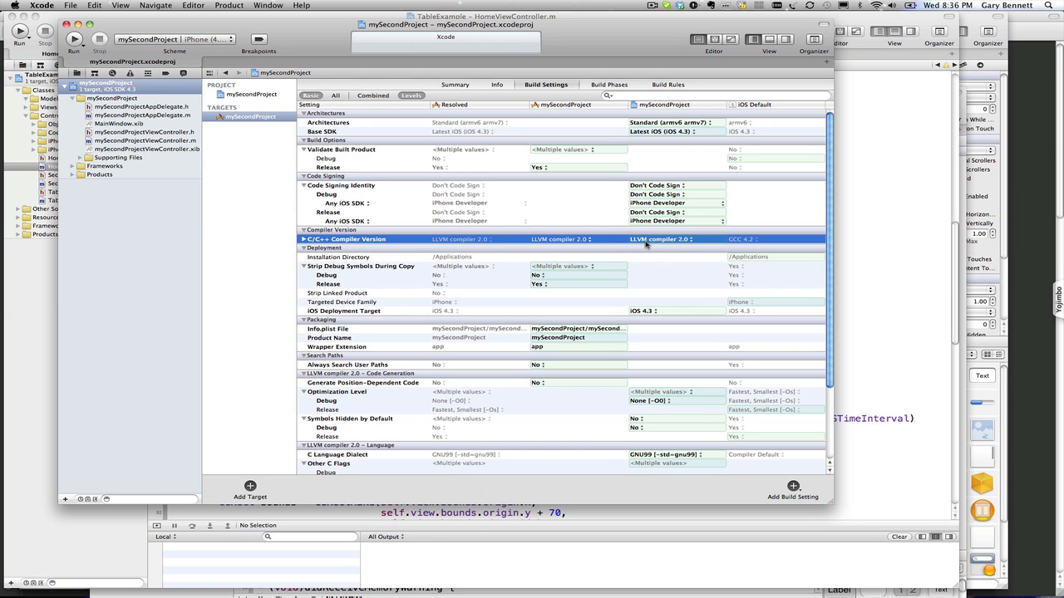
click(647, 243)
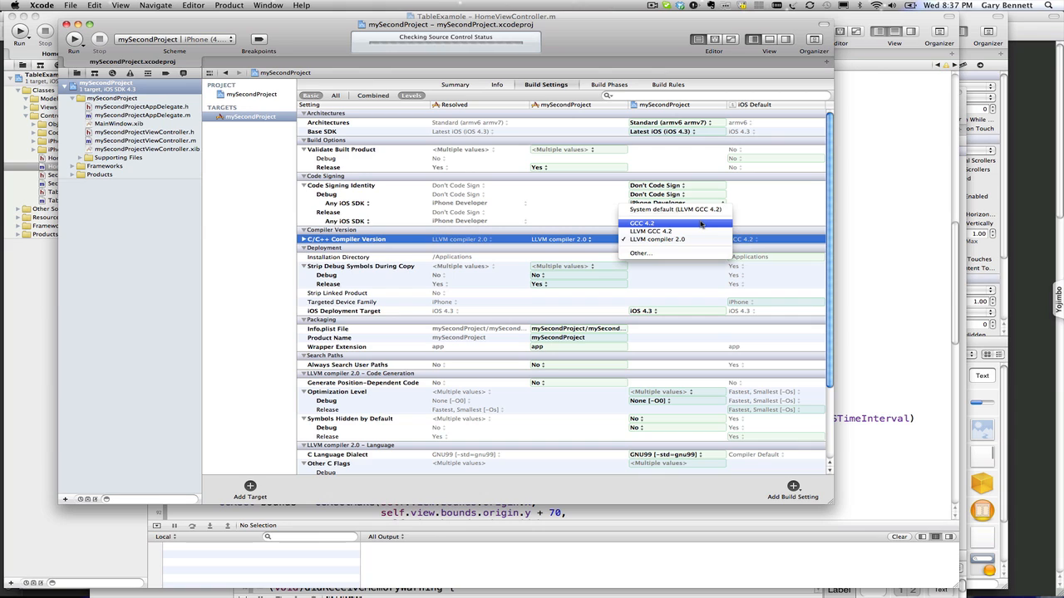
click(708, 240)
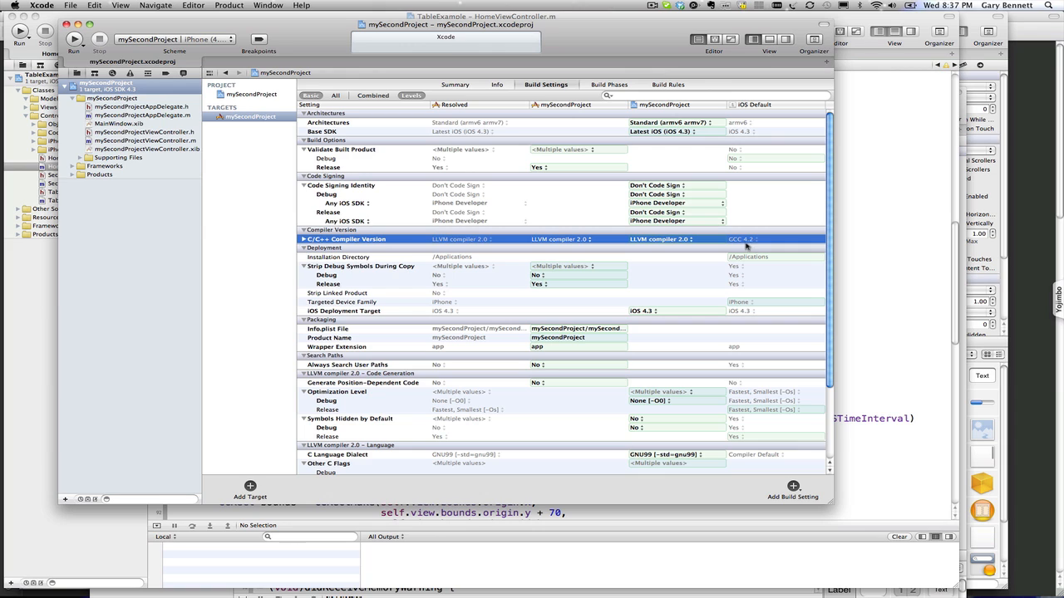
Step: Set iOS Deployment Target to iOS 4.0, keeping Base SDK at Latest iOS (iOS 4.3)
click(644, 311)
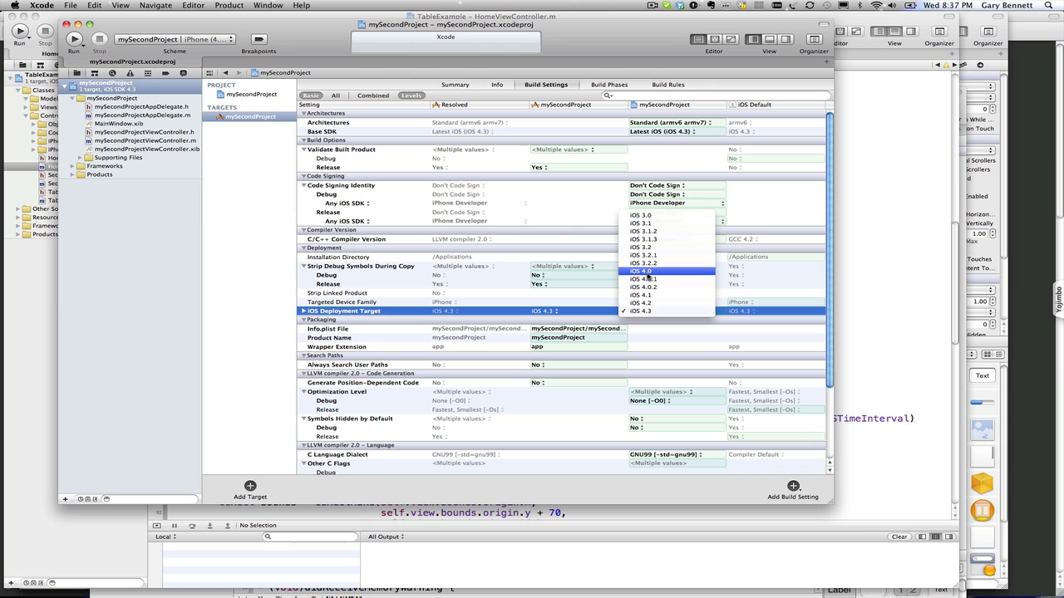
click(645, 272)
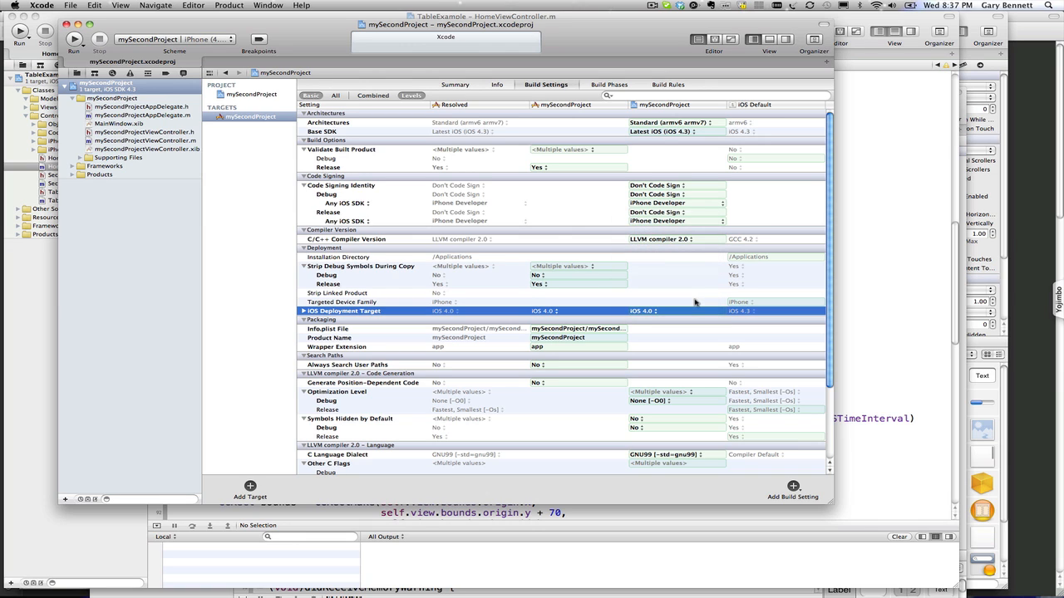
click(689, 132)
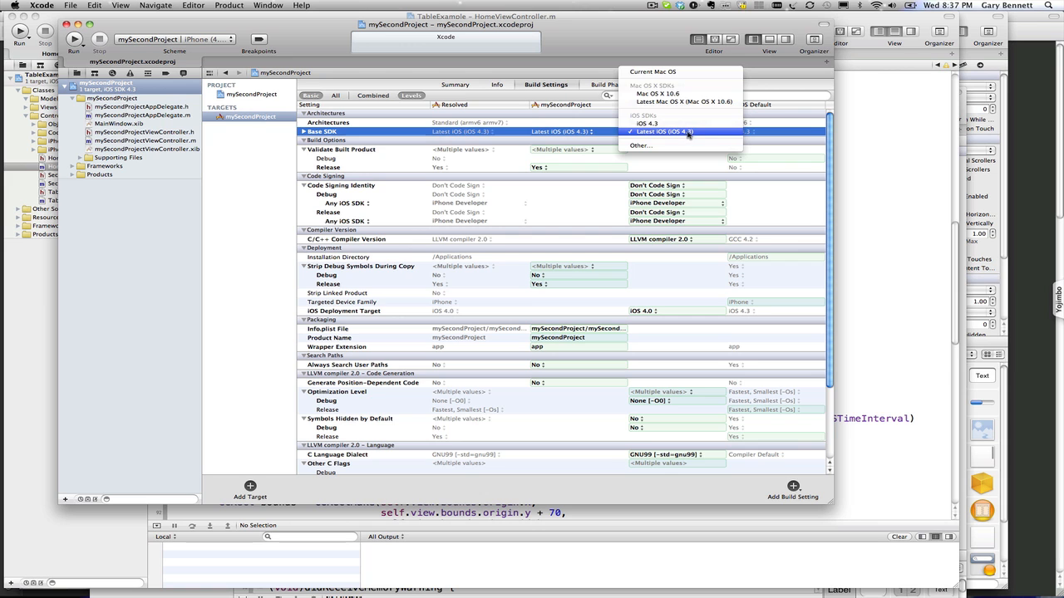
click(688, 132)
scroll(720, 330, down, 1)
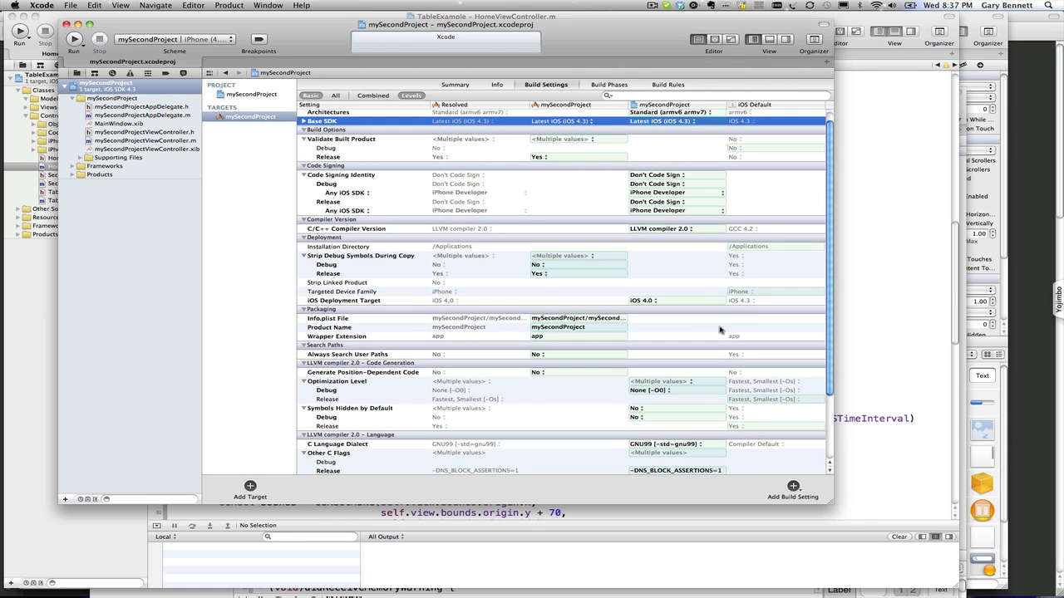
scroll(720, 330, down, 5)
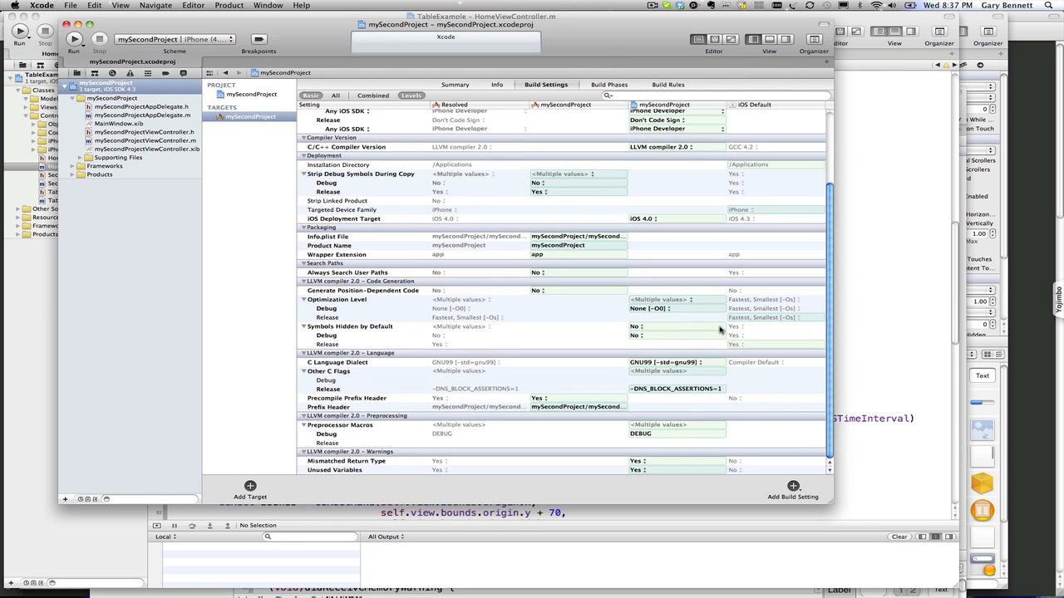